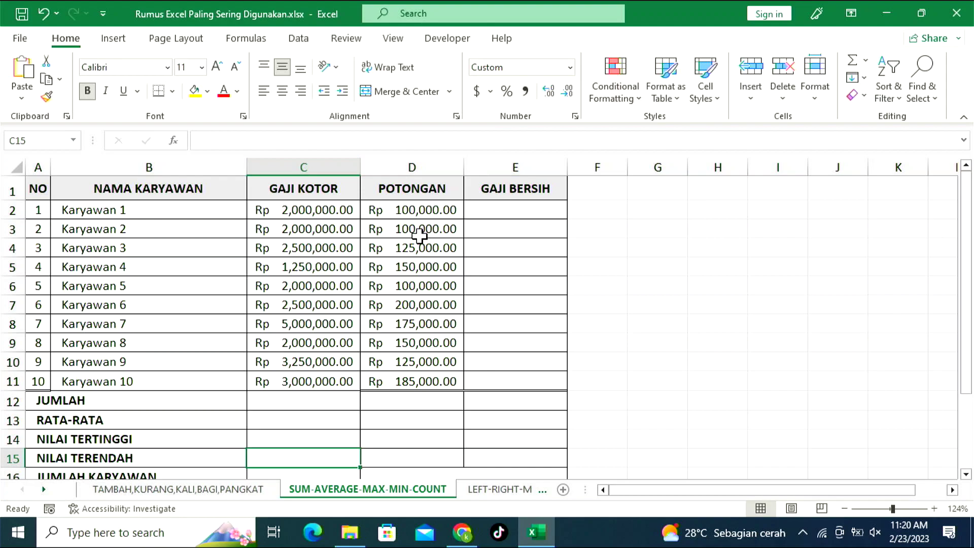
- Total the GAJI KOTOR column in cell C12 of the JUMLAH row with the SUM function over C2:C11
click(314, 189)
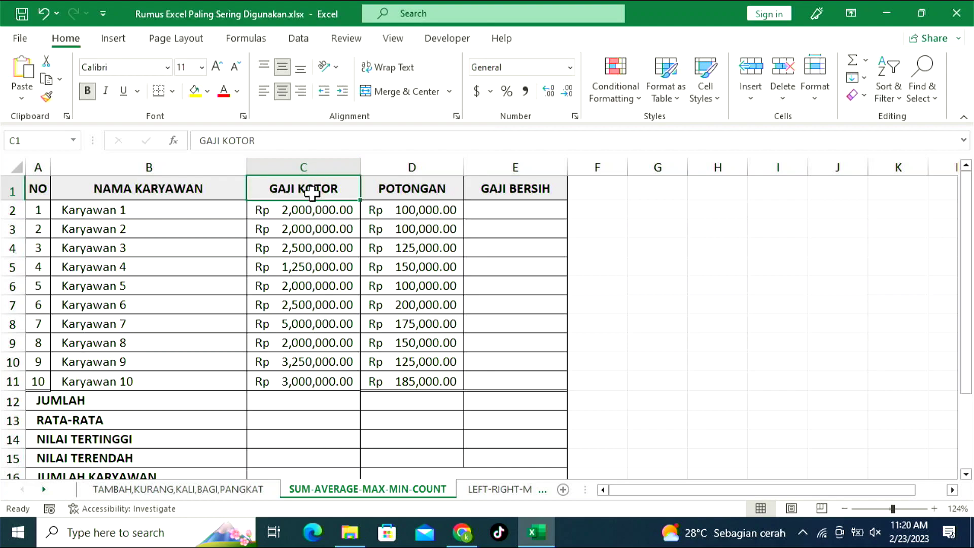
click(284, 399)
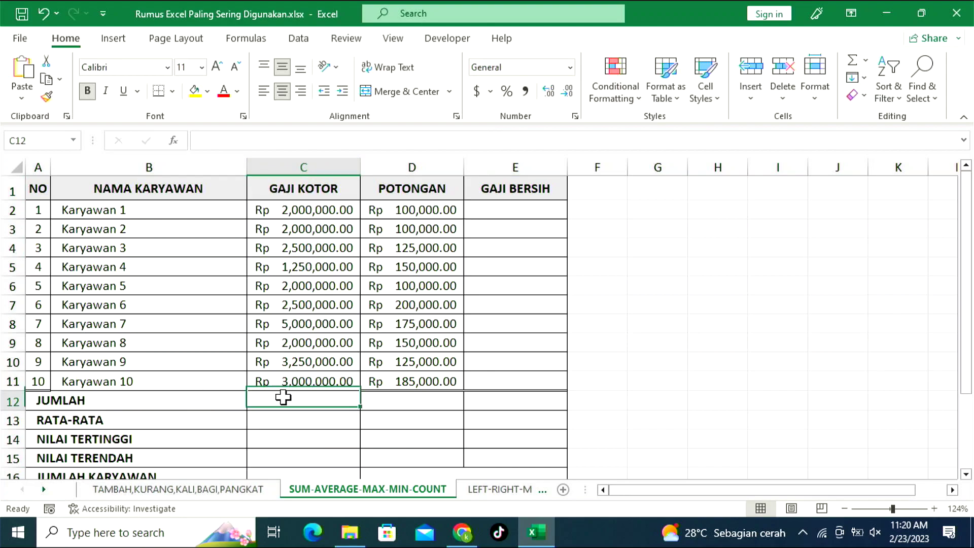
click(865, 60)
click(882, 81)
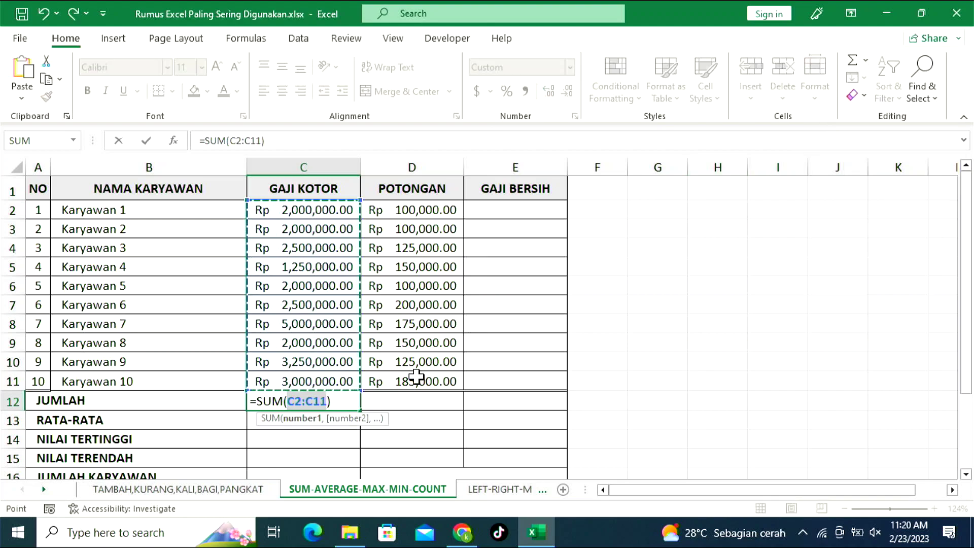
key(Return)
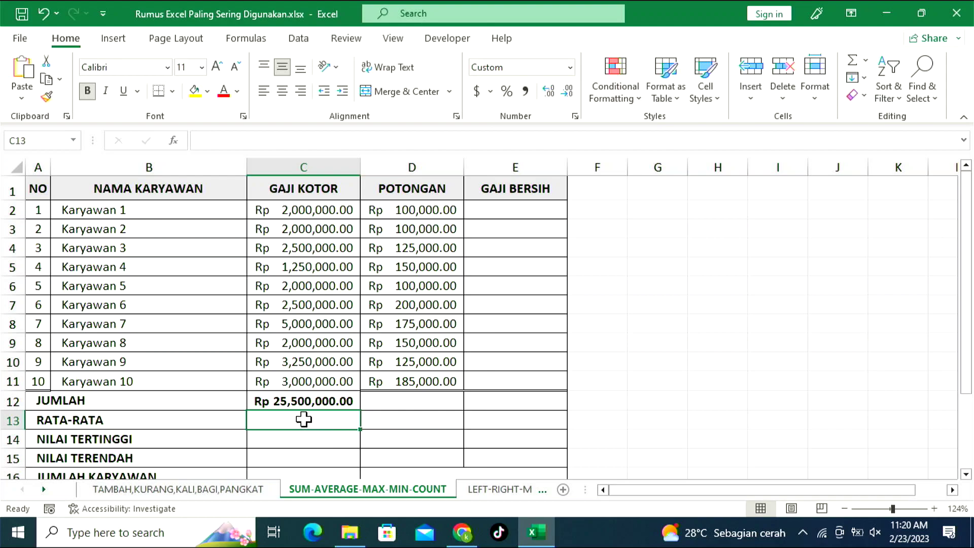
- Calculate the average GAJI KOTOR in cell C13 with the AVERAGE function, limiting the range to C2:C11
click(865, 61)
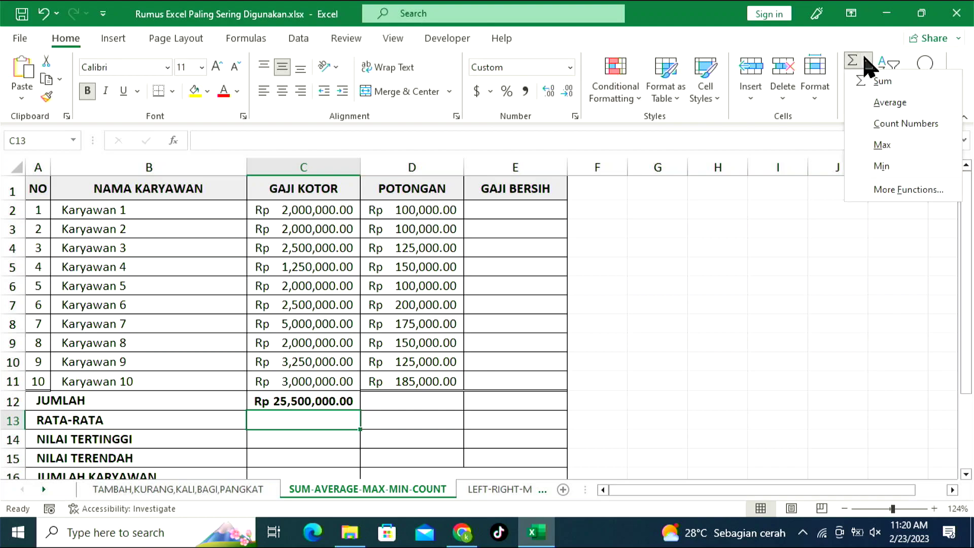
click(865, 104)
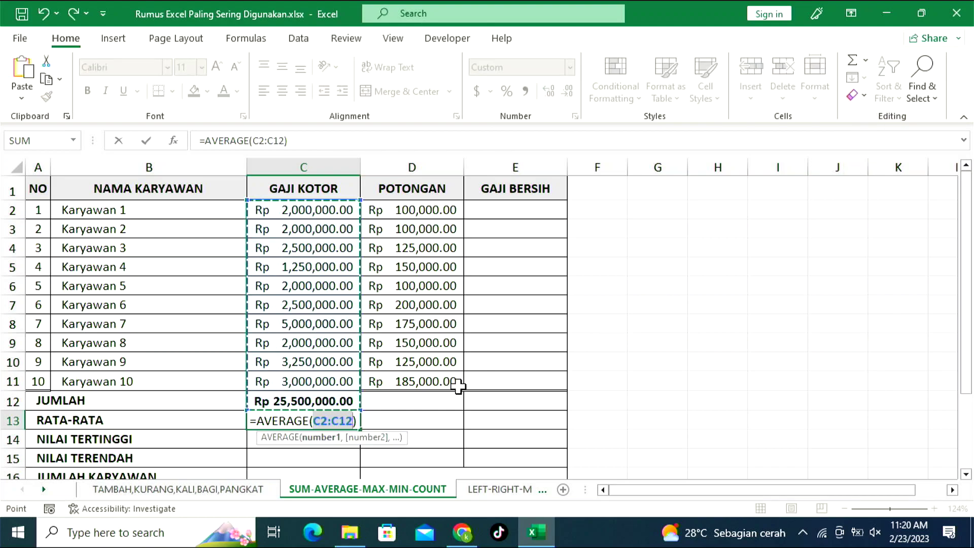
drag(283, 211, 287, 376)
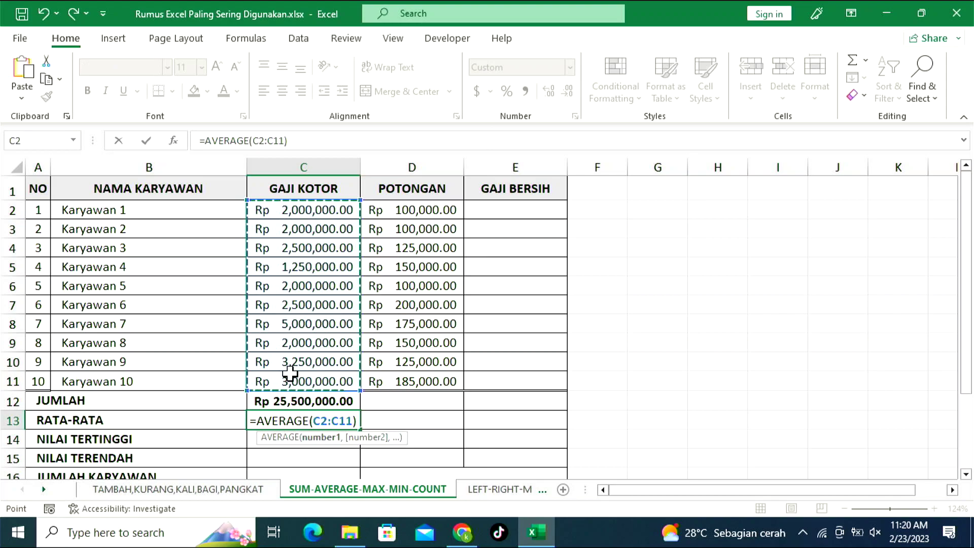
key(Return)
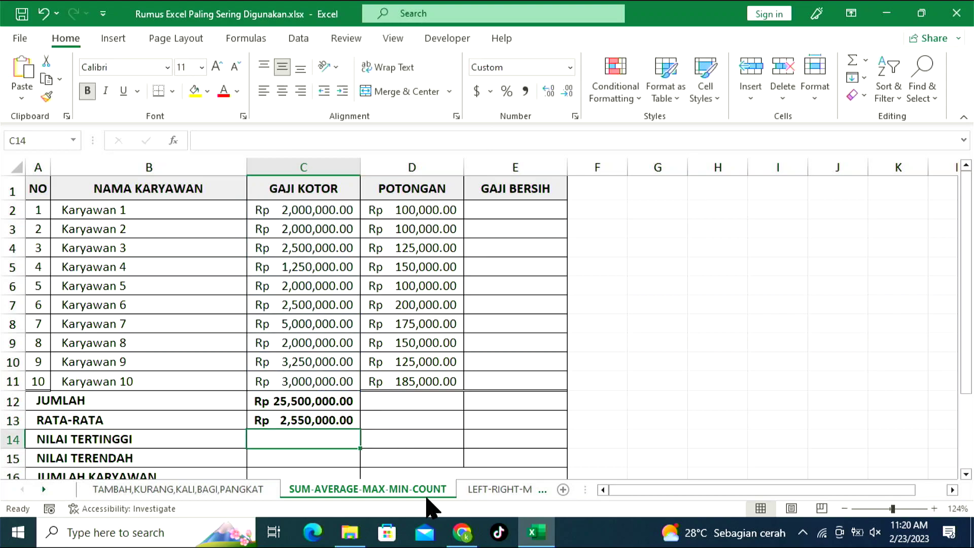
click(313, 422)
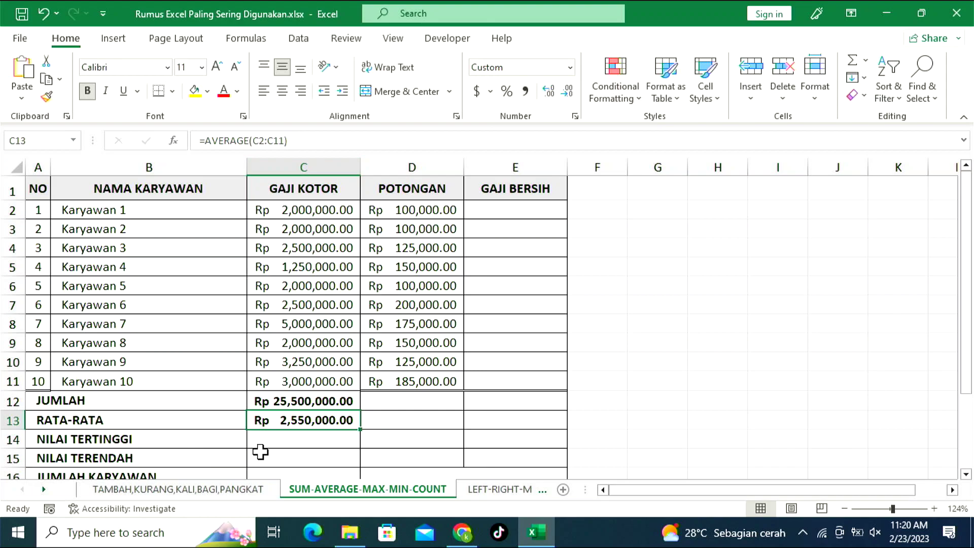
- Find the highest GAJI KOTOR in cell C14 with the MAX function, limiting the range to C2:C11
click(305, 440)
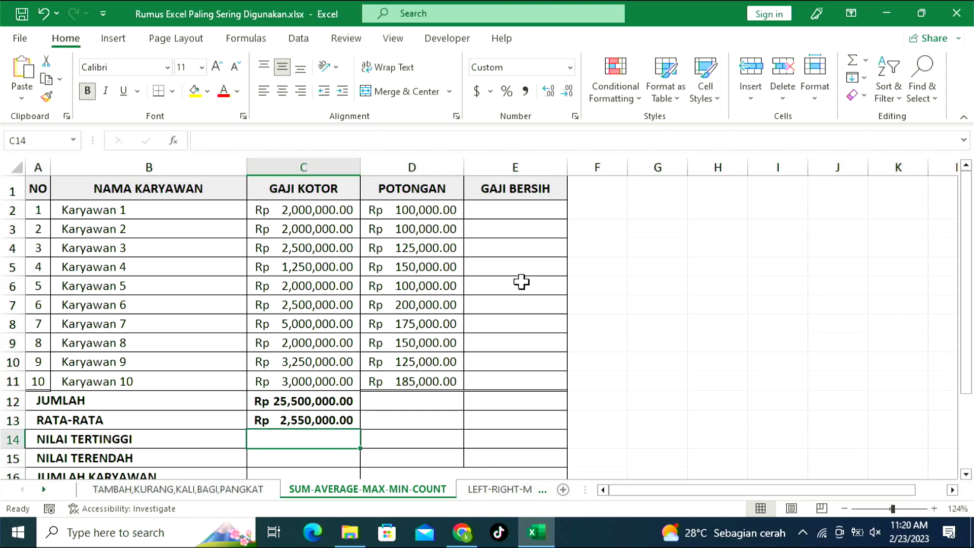
click(867, 65)
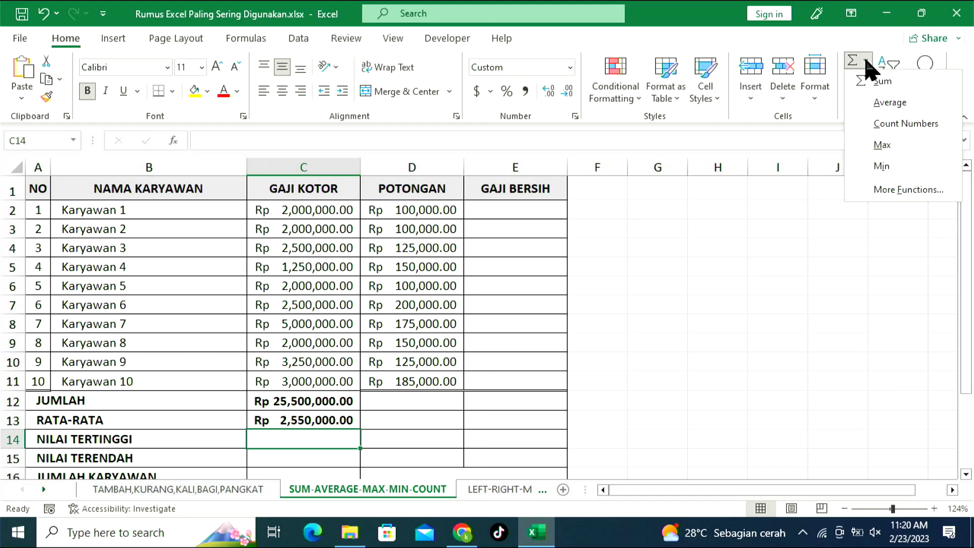
click(882, 147)
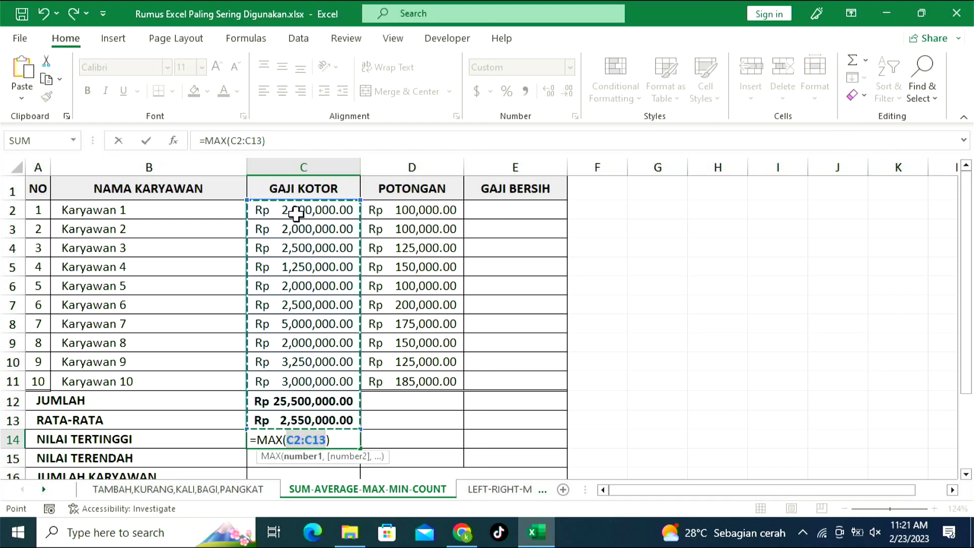
drag(297, 213, 296, 378)
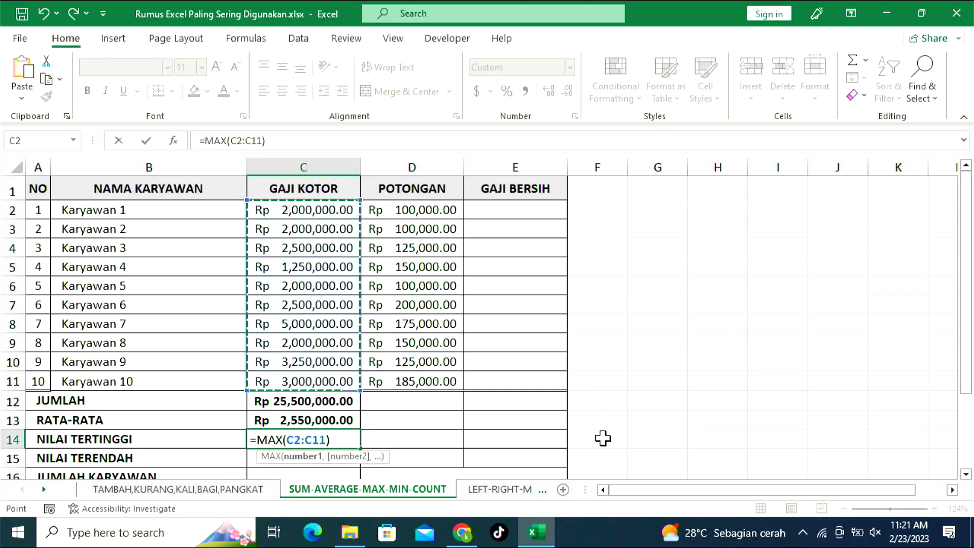
key(Return)
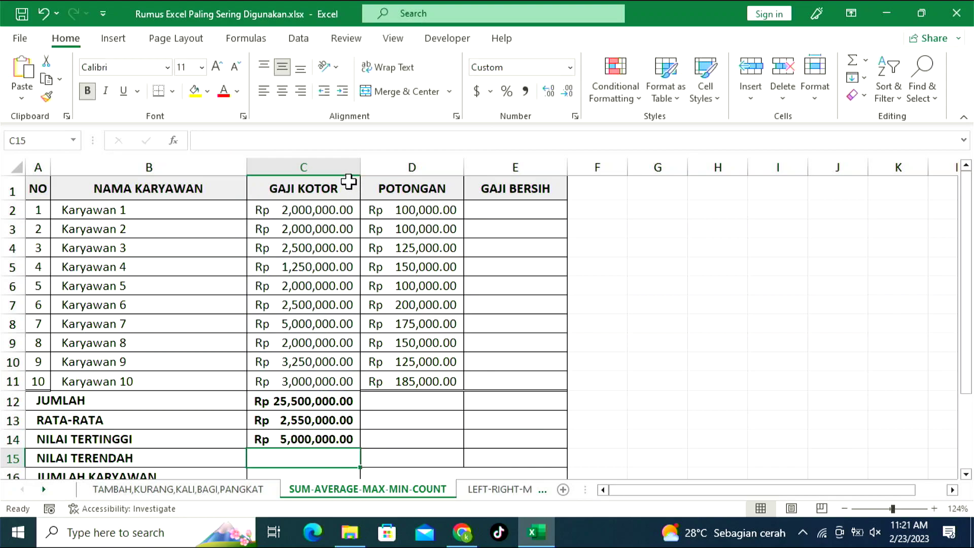
click(320, 320)
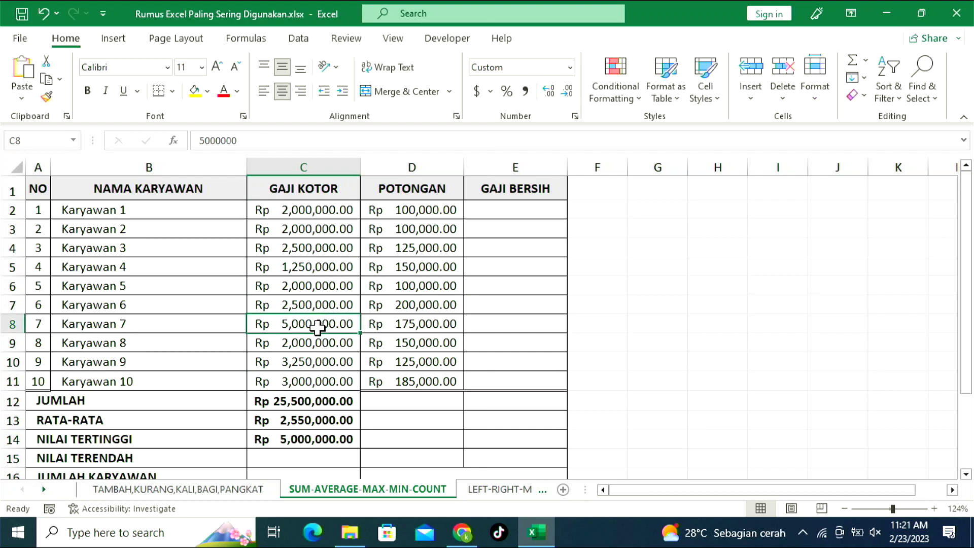
- Find the lowest GAJI KOTOR in cell C15 with the MIN function, limiting the range to C2:C11
scroll(460, 441, down, 1)
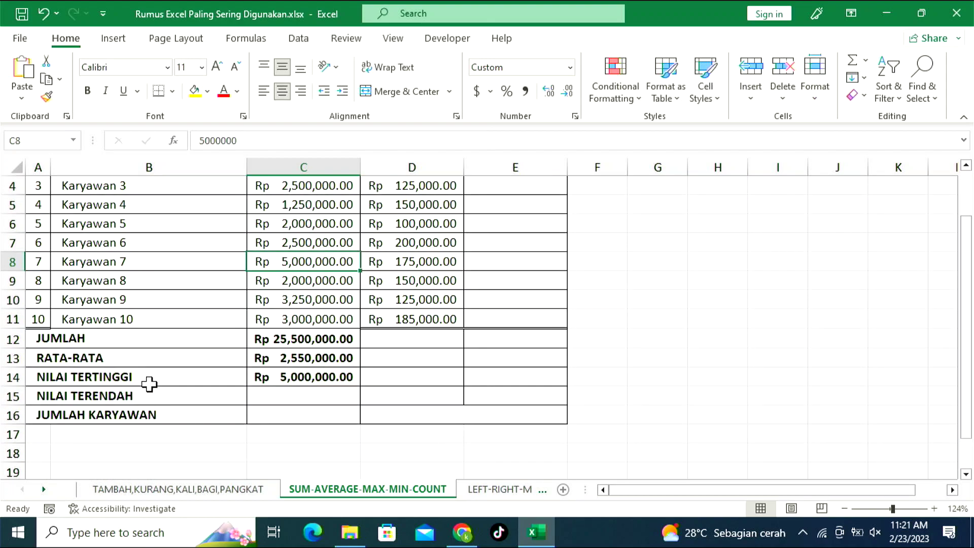
click(318, 397)
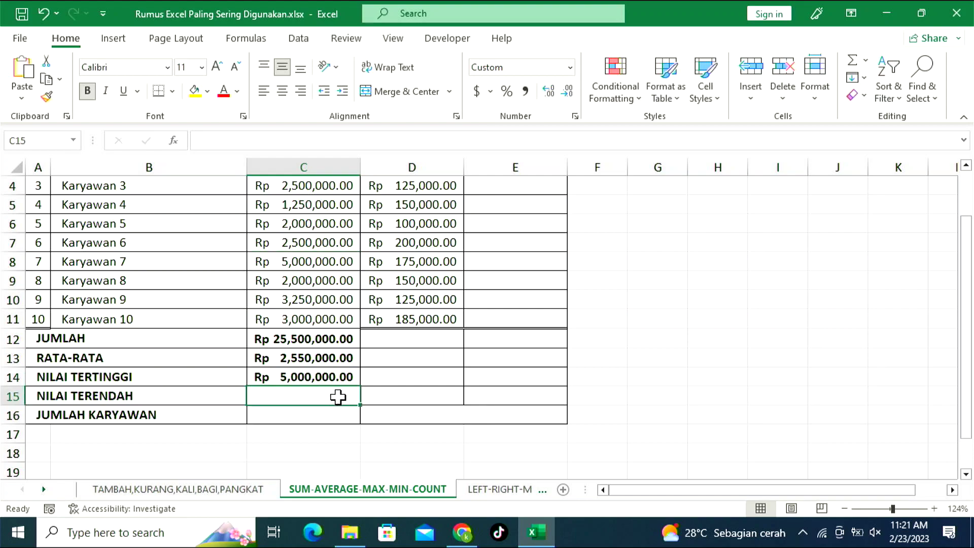
scroll(477, 383, up, 1)
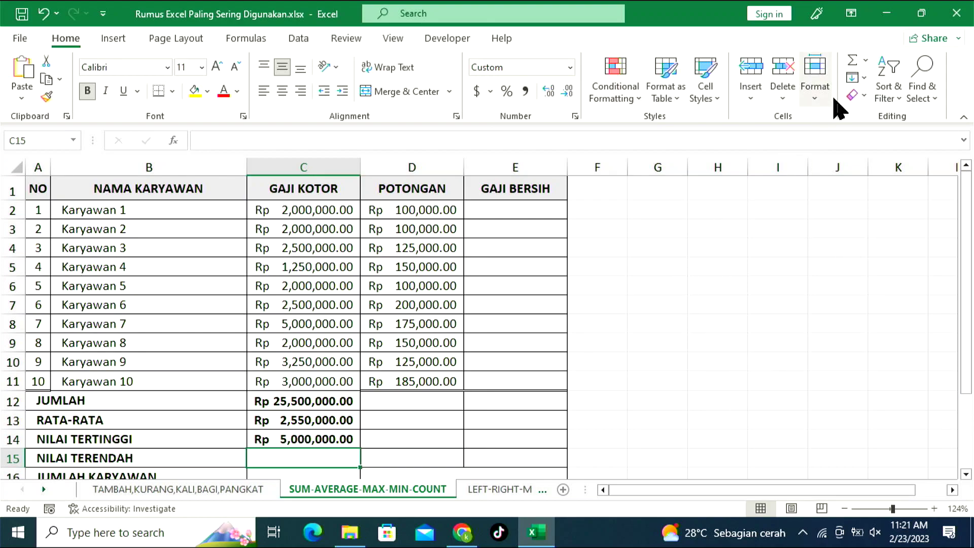
click(865, 61)
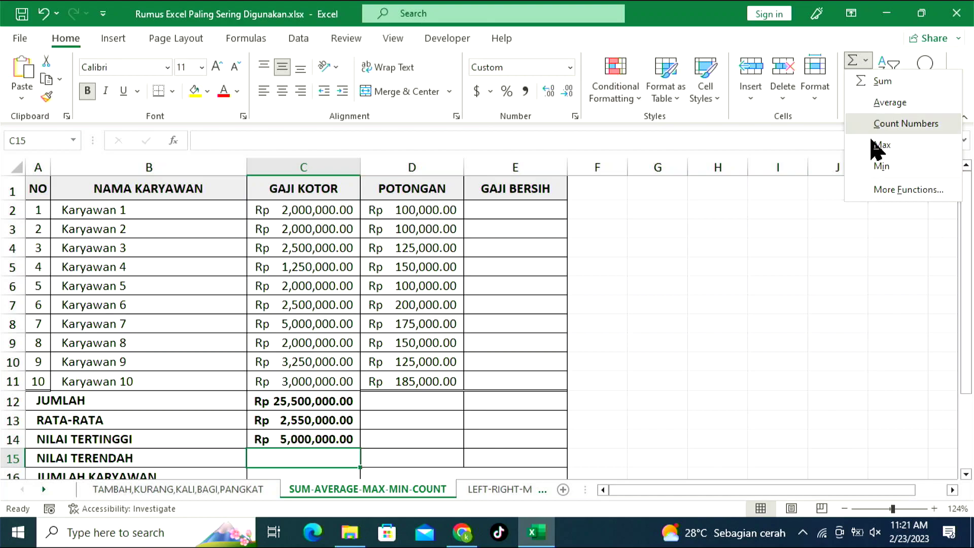
click(882, 166)
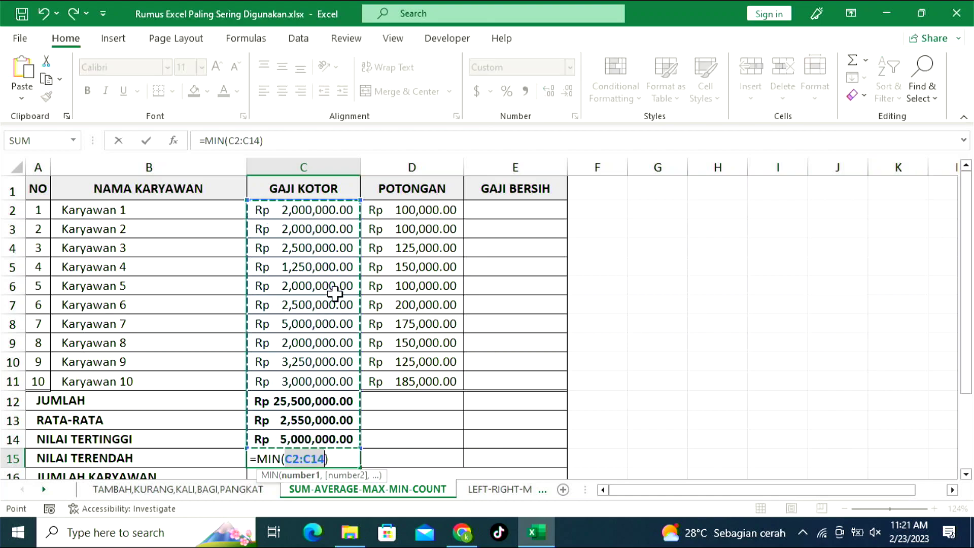
drag(301, 211, 305, 378)
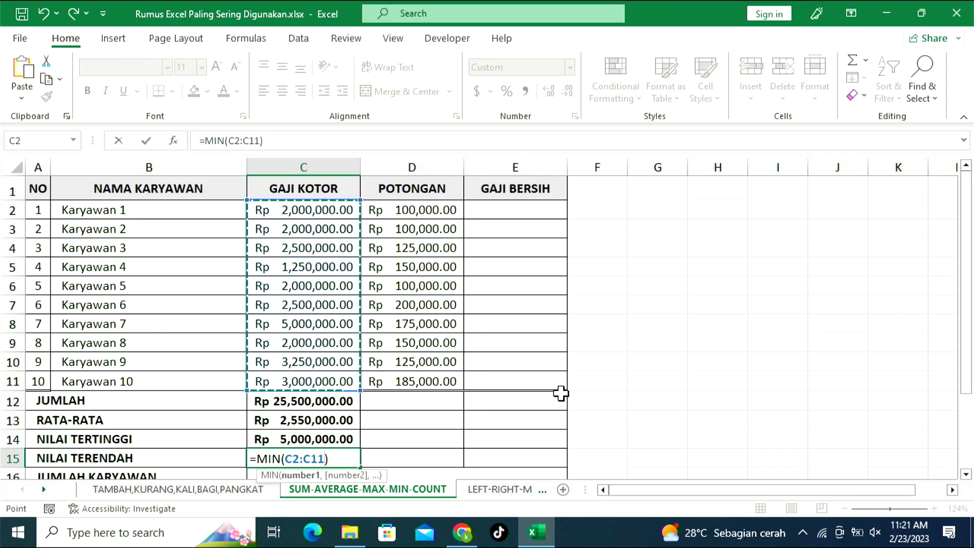
key(Return)
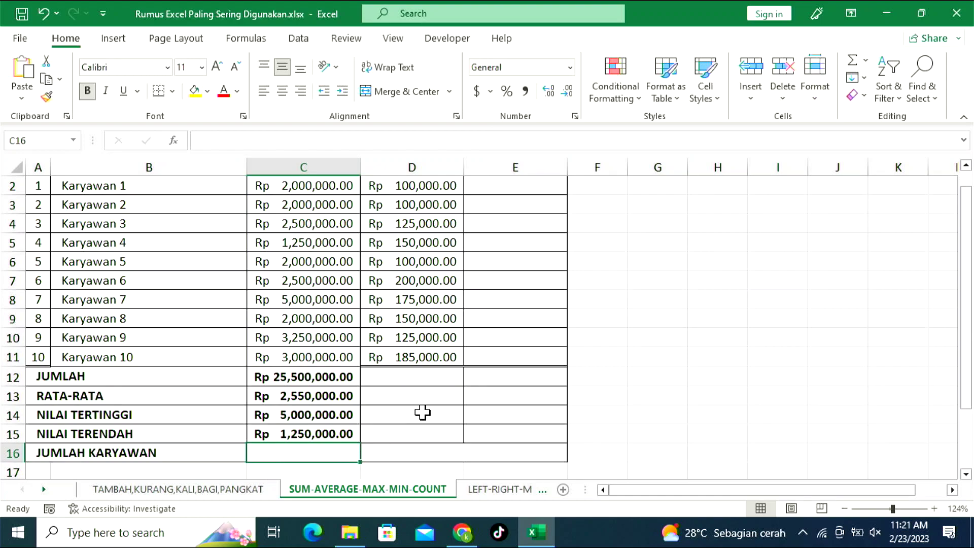
- Count the employees in cell C16 of the JUMLAH KARYAWAN row with the formula =COUNT(A2:A11)
scroll(421, 412, up, 1)
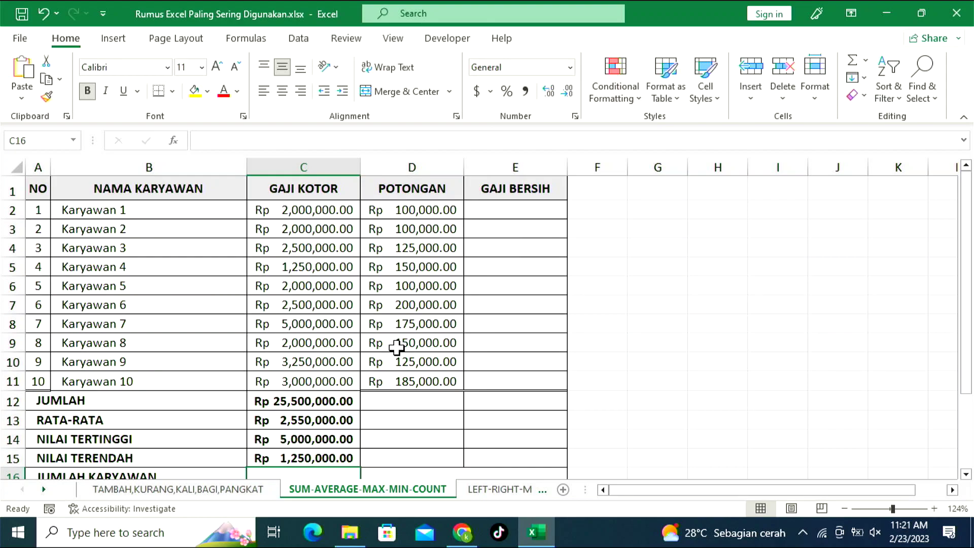
scroll(398, 342, down, 1)
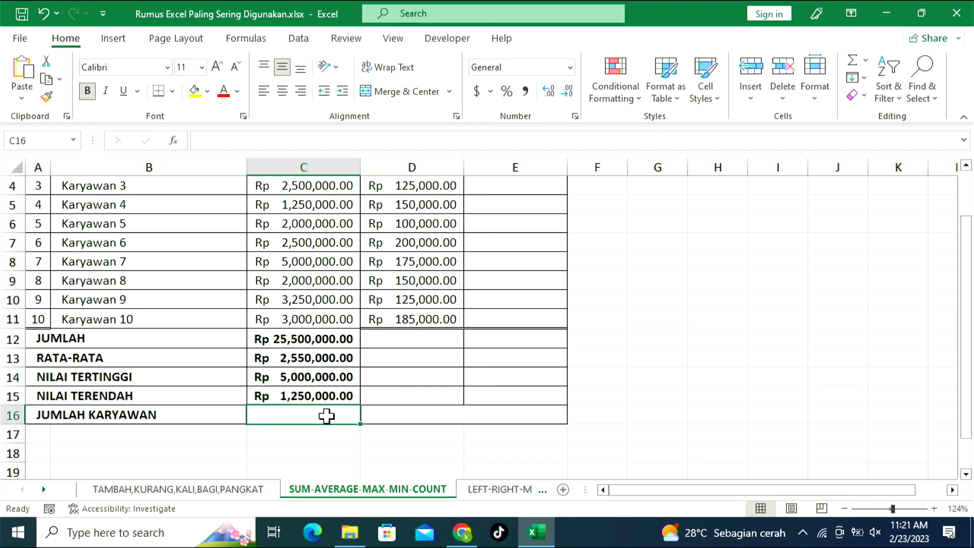
text(=)
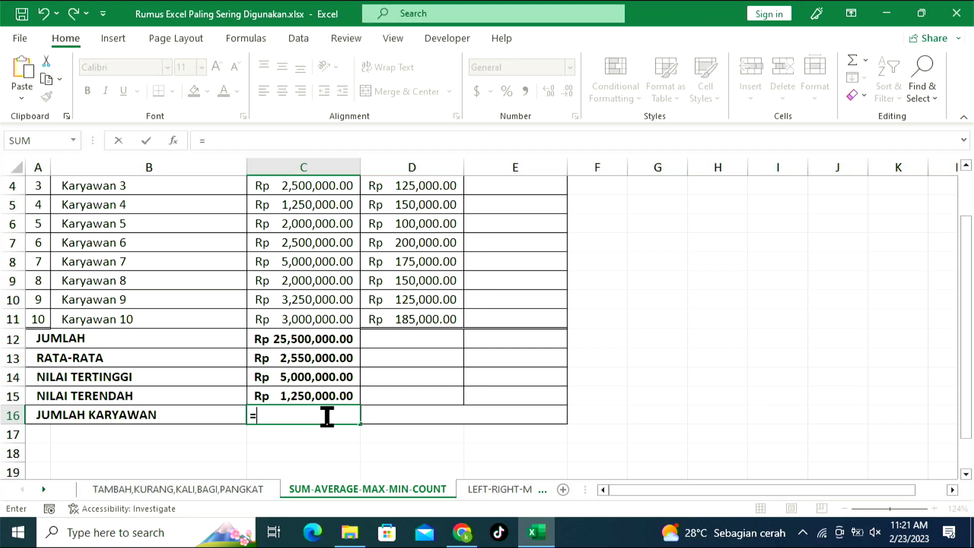
text(cou)
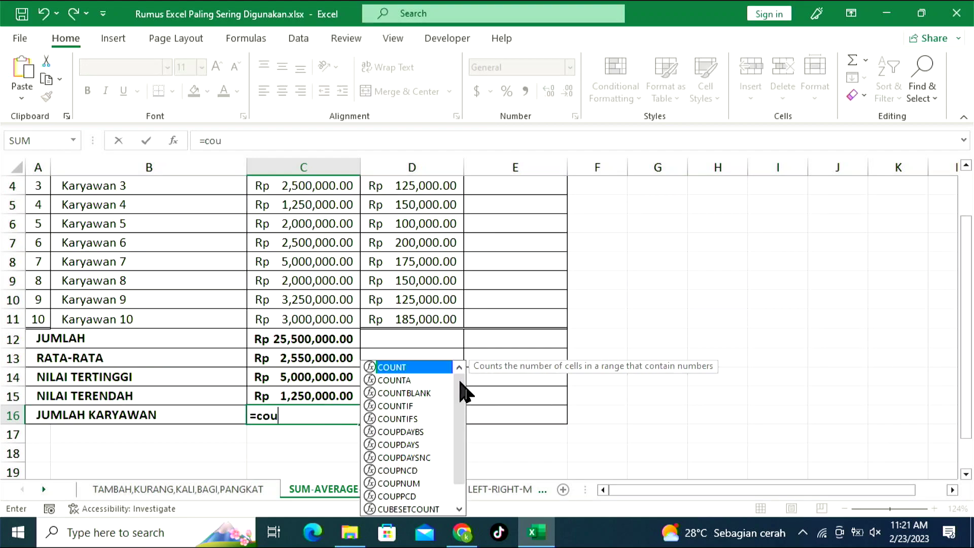
double_click(425, 367)
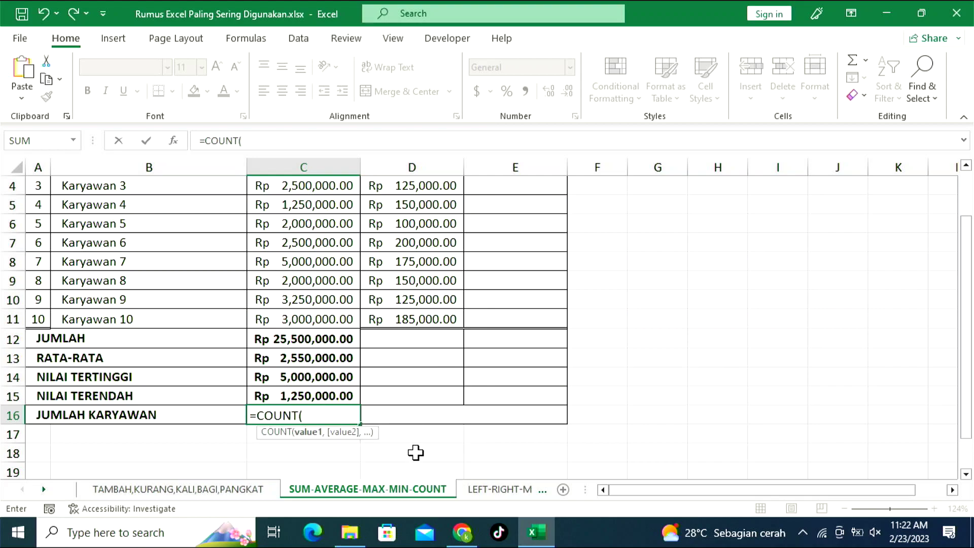
scroll(416, 453, up, 1)
scroll(416, 453, down, 2)
scroll(416, 452, up, 1)
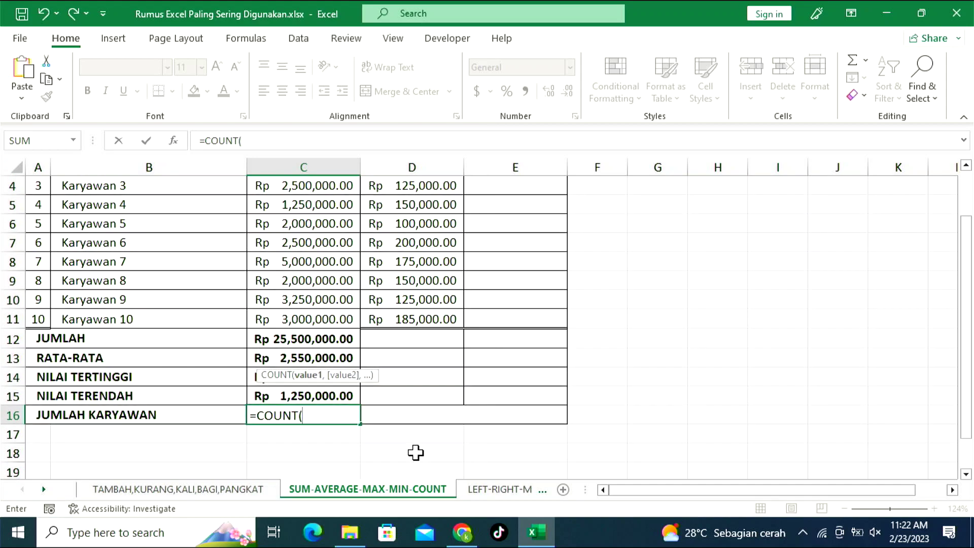
scroll(415, 453, up, 1)
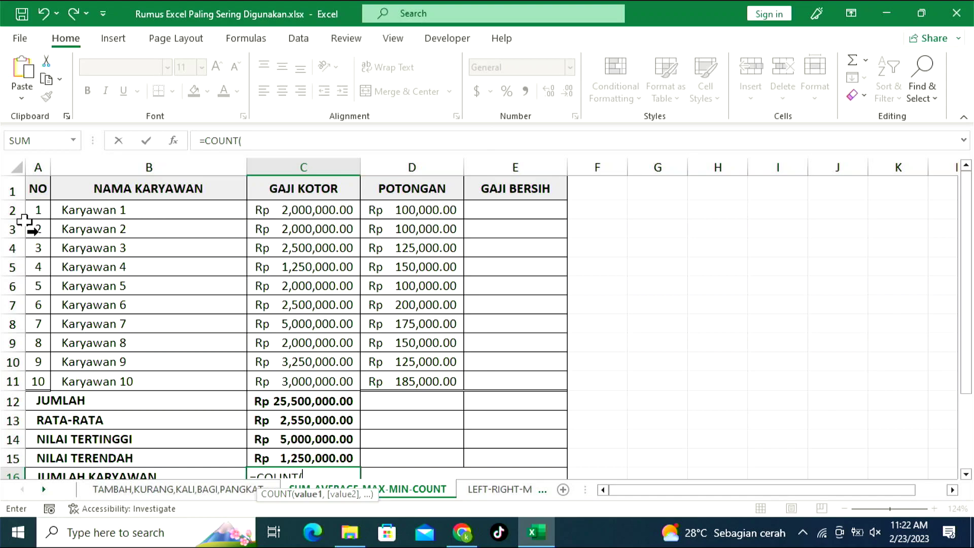
drag(34, 209, 35, 383)
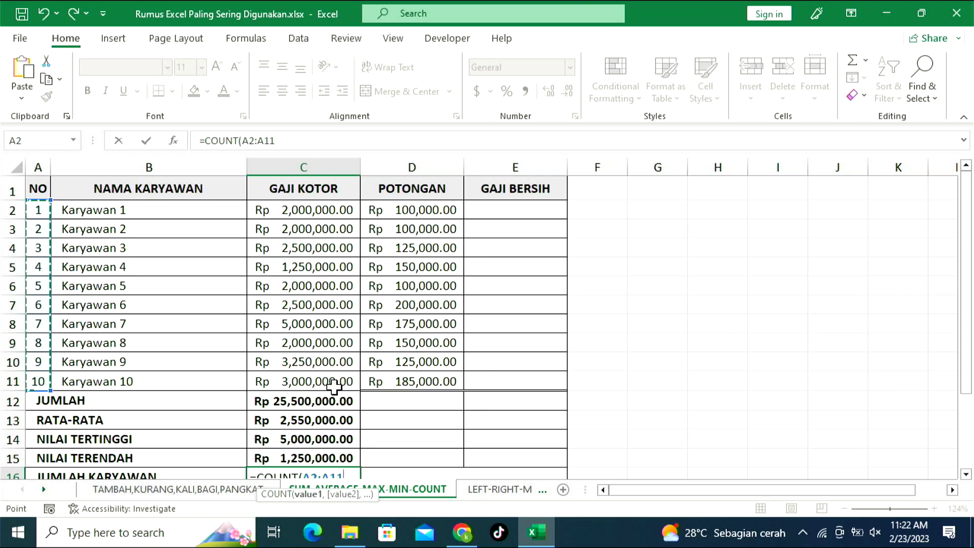
text())
scroll(334, 390, down, 1)
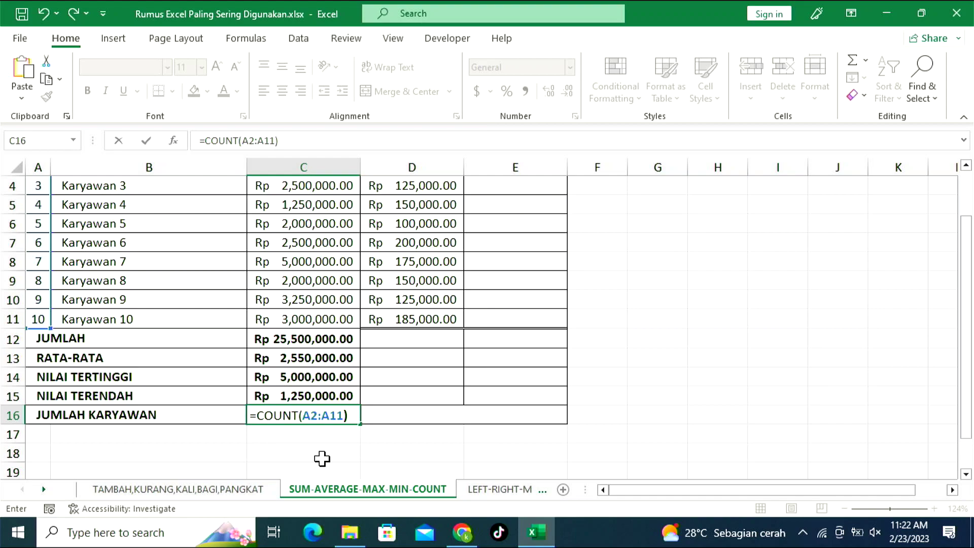
key(Return)
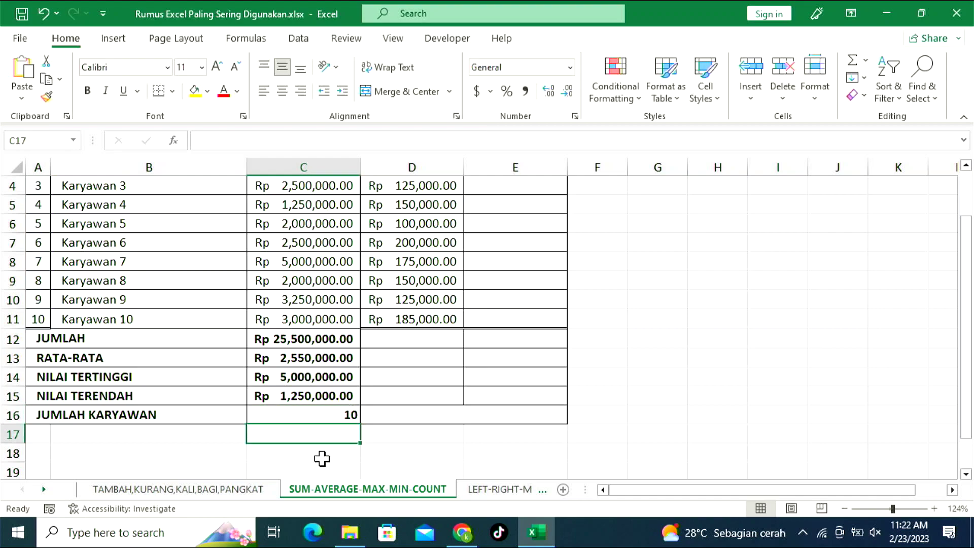
- Center the employee count in cell C16 horizontally
click(320, 414)
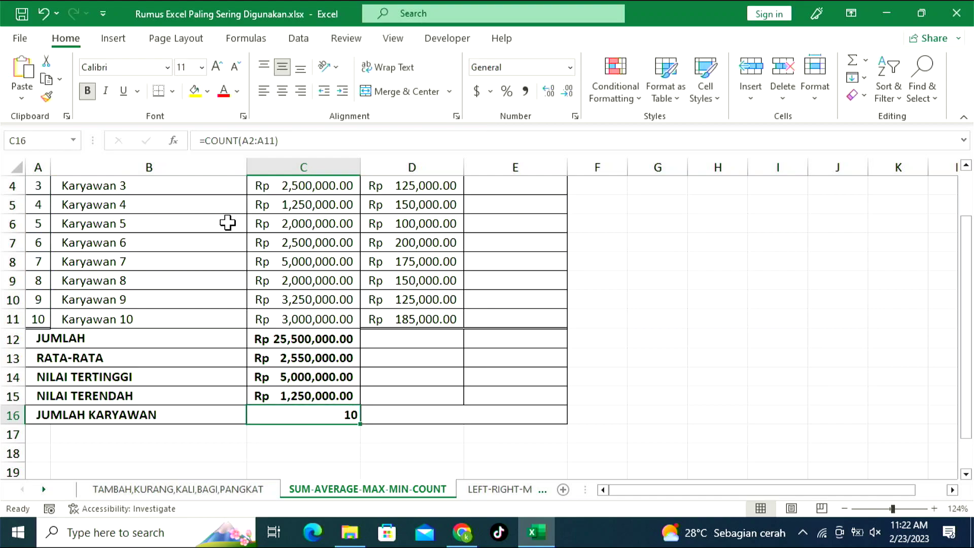
click(282, 91)
click(472, 337)
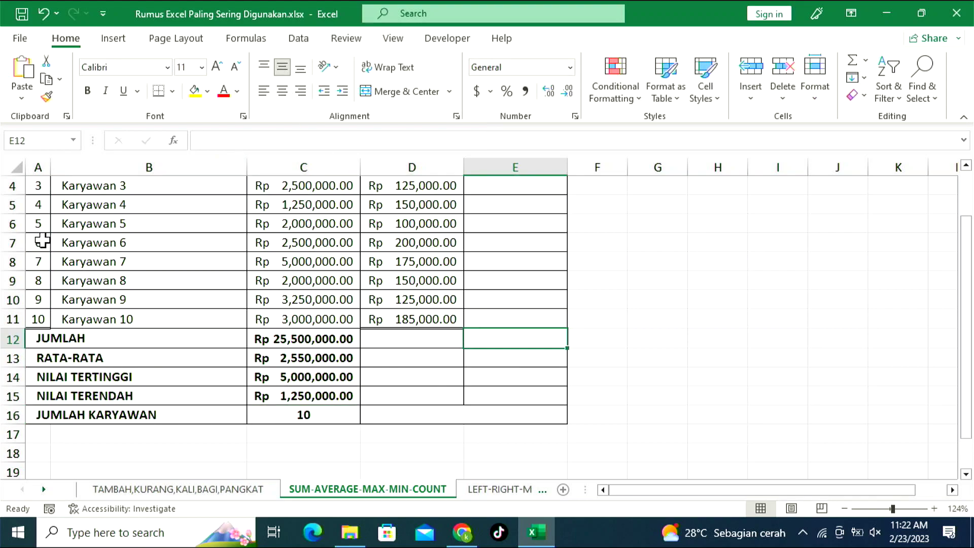
click(39, 225)
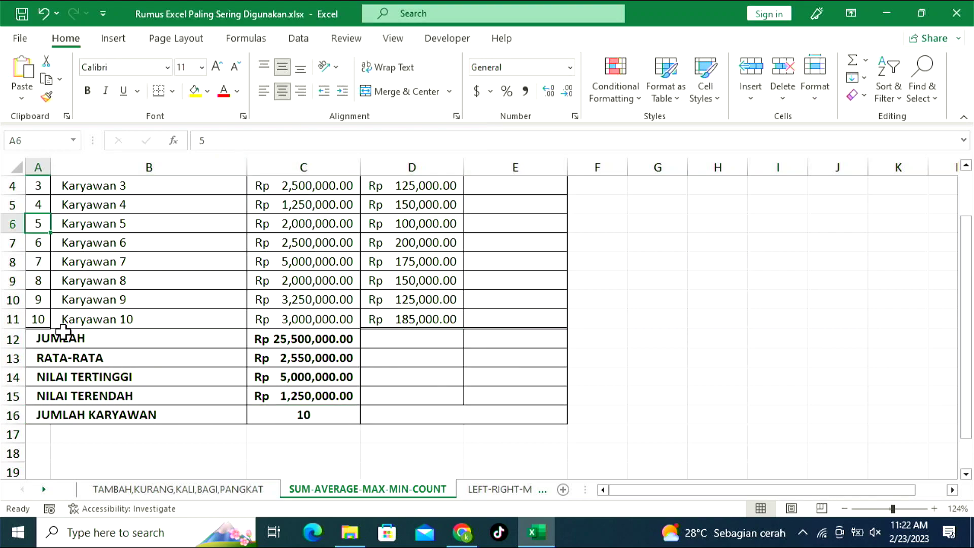
- Test the COUNT formula by clearing the number in cell A6, and enter the letter I there instead
key(BackSpace)
key(Return)
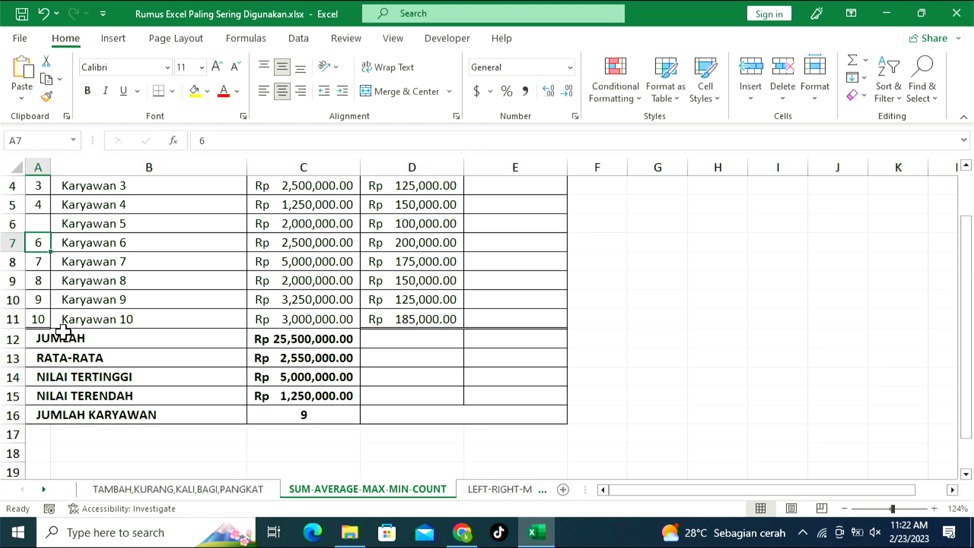
click(36, 223)
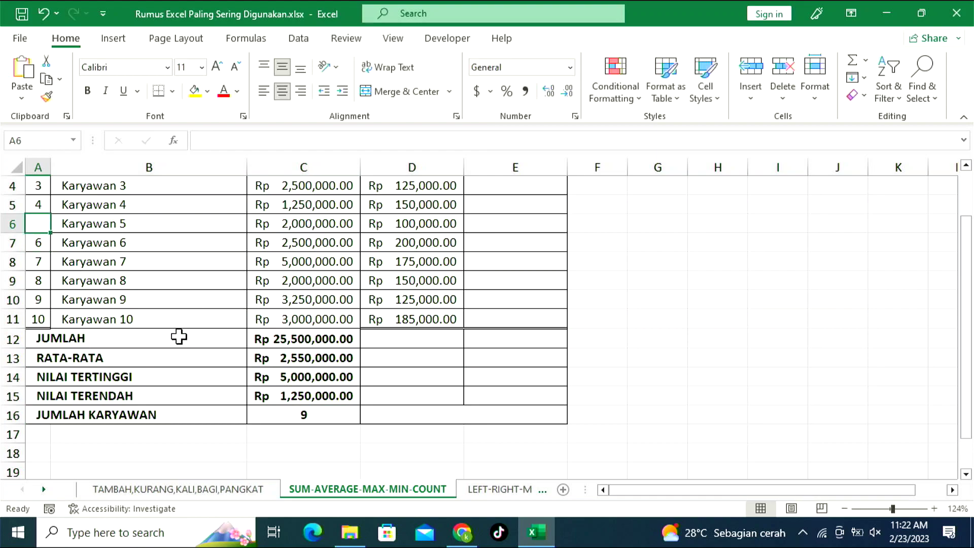
text(I)
key(Return)
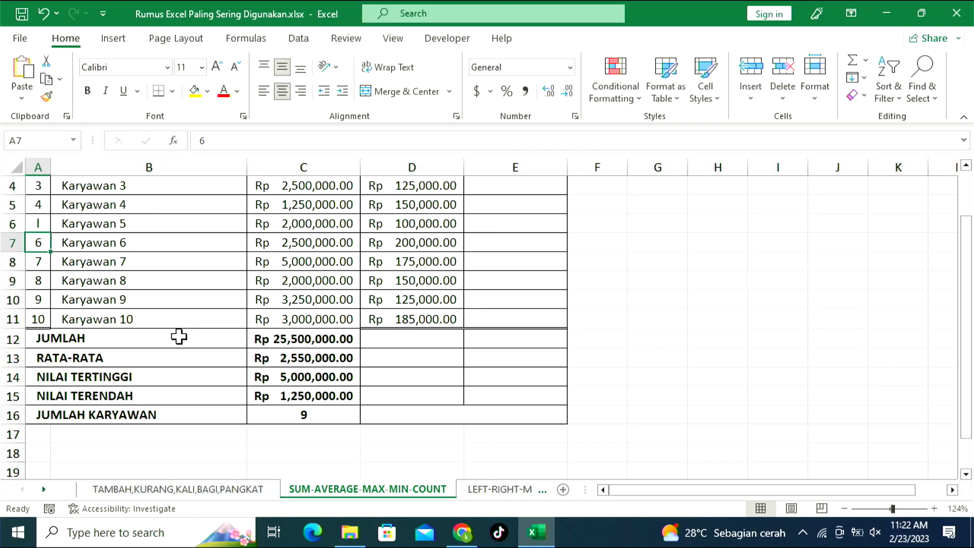
- Restore the Karyawan 5 row number by entering 5 in cell A6
click(44, 223)
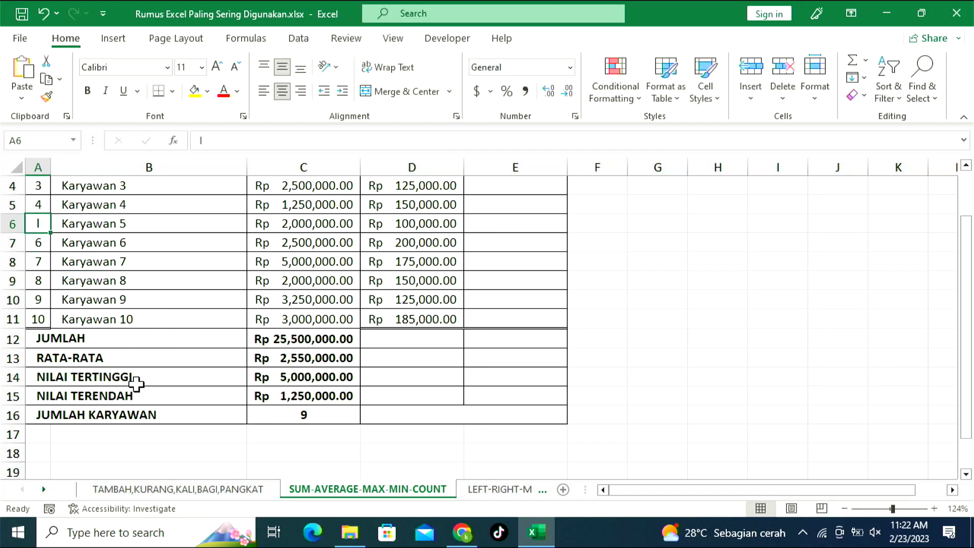
text(5)
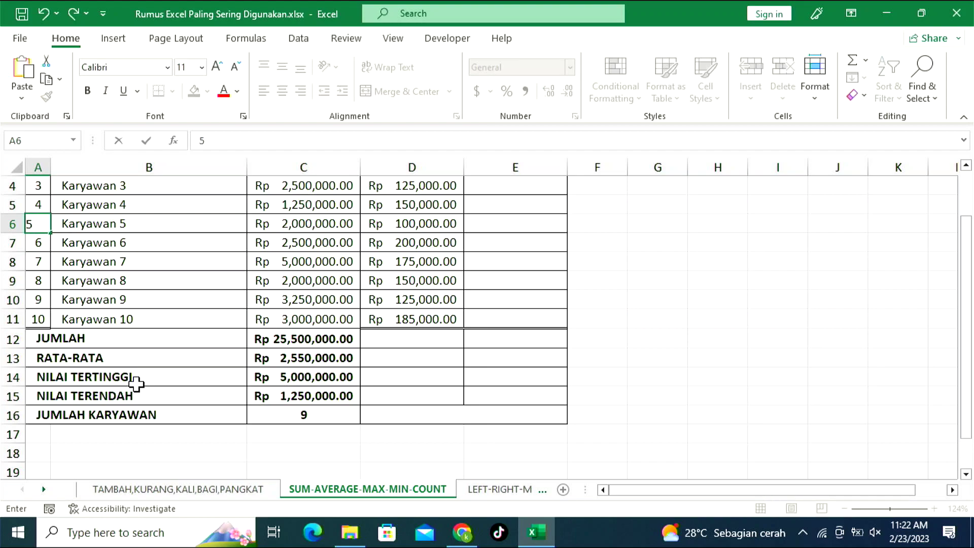
key(Return)
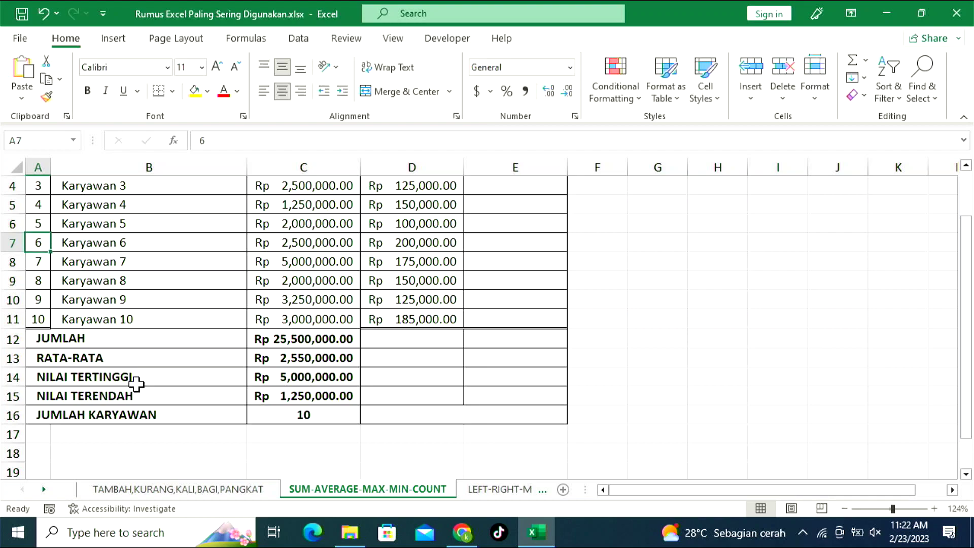
click(301, 418)
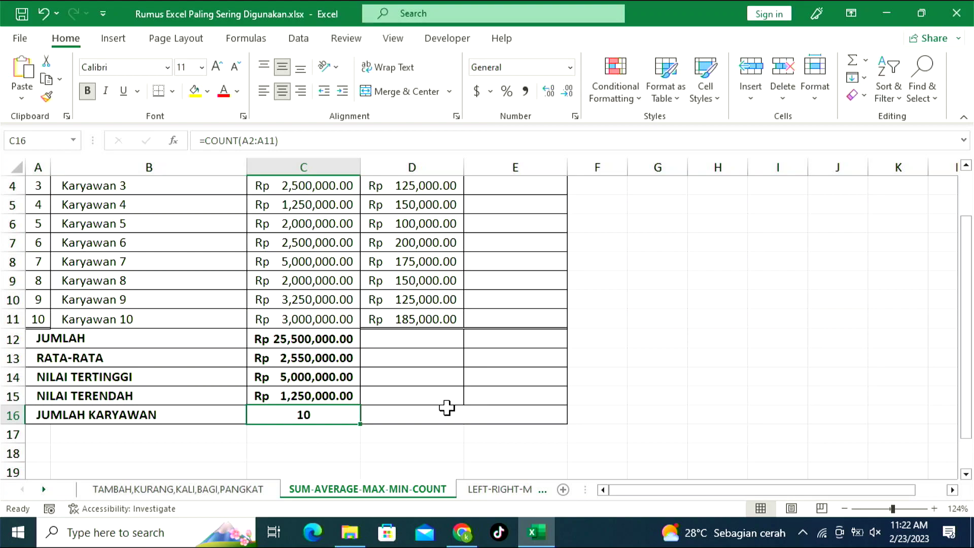
scroll(446, 435, up, 1)
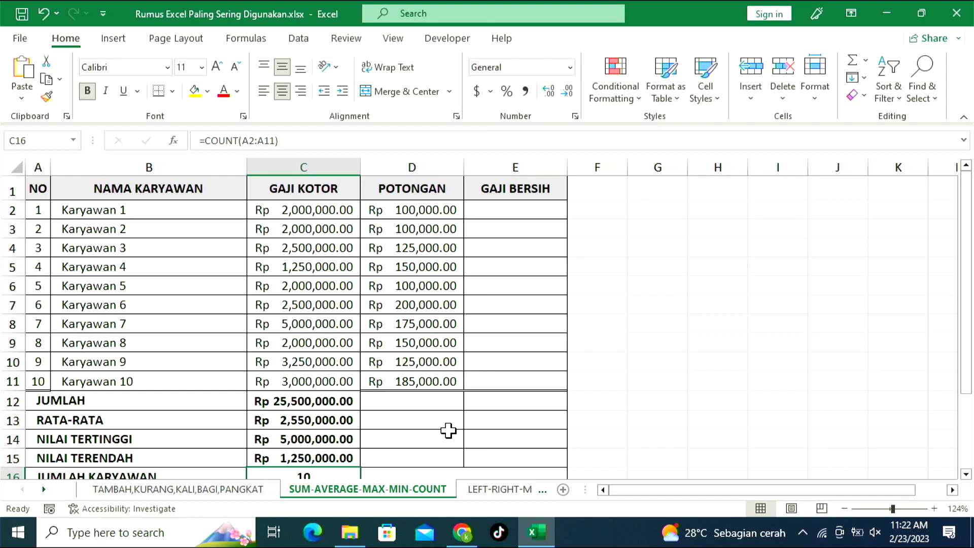
scroll(593, 401, down, 1)
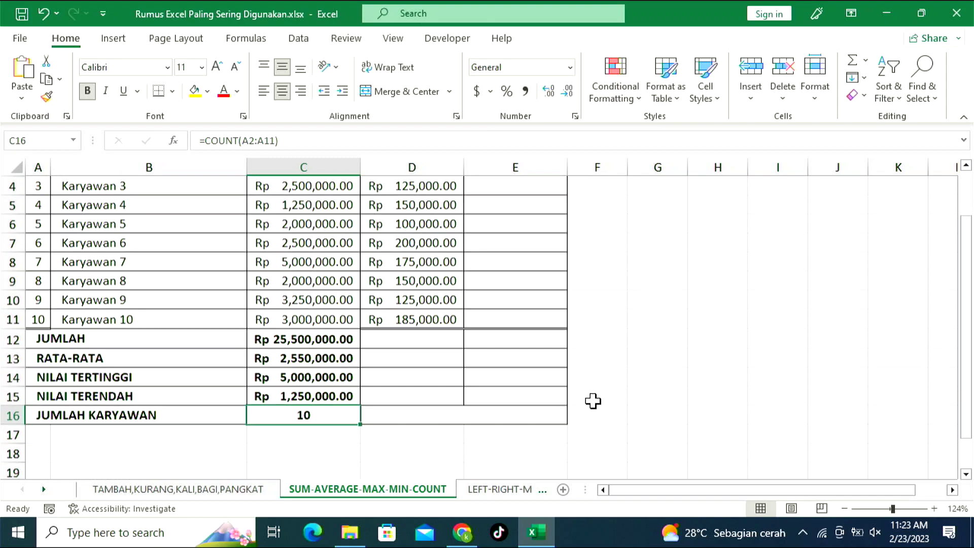